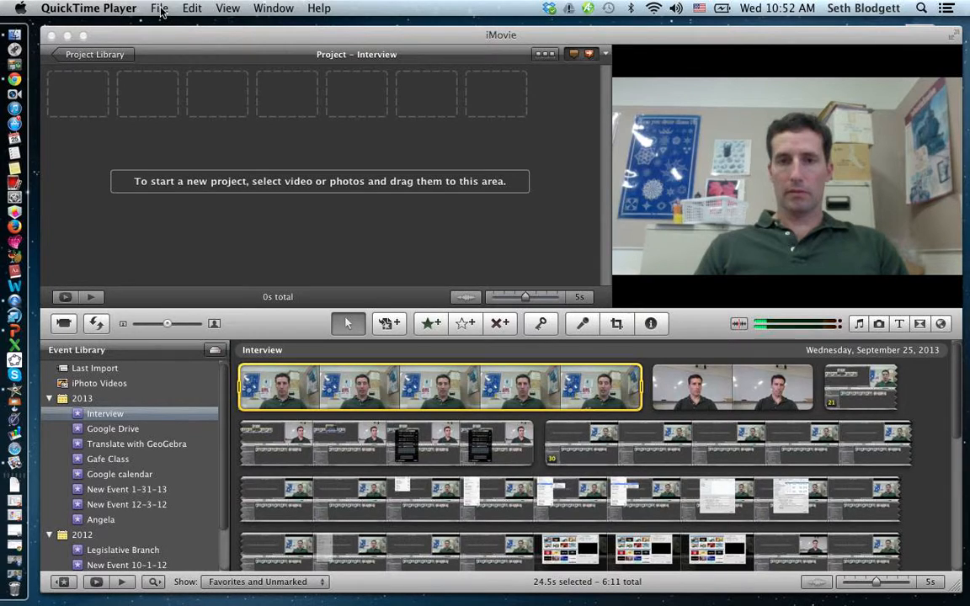
left_click(120, 36)
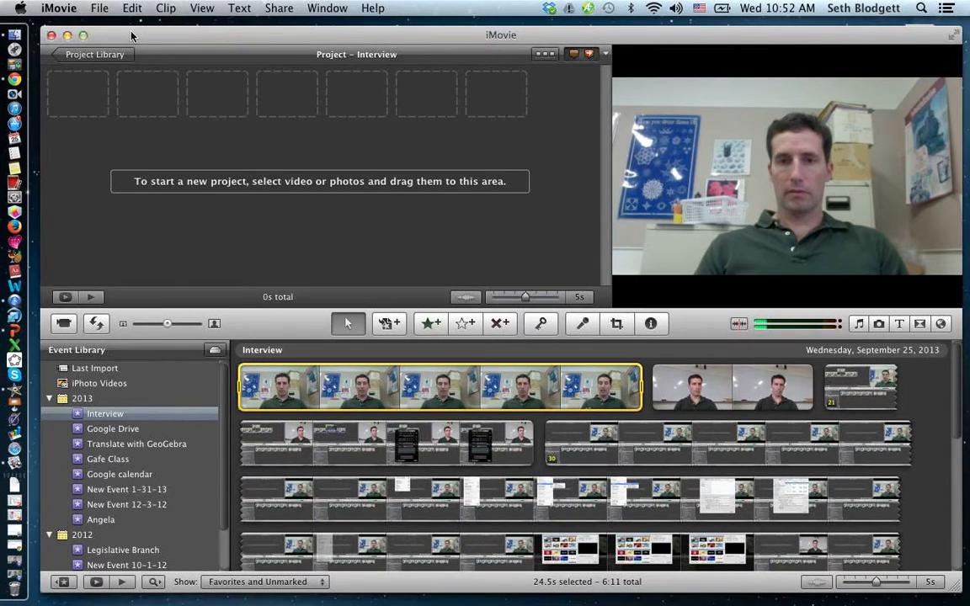
left_click(100, 8)
left_click(99, 9)
left_click(99, 9)
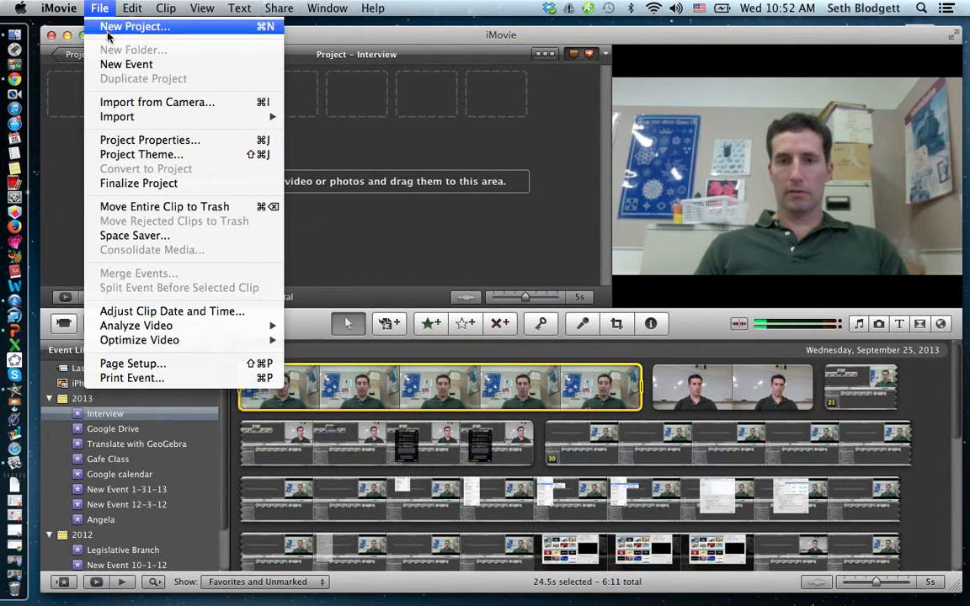
mouse_move(123, 113)
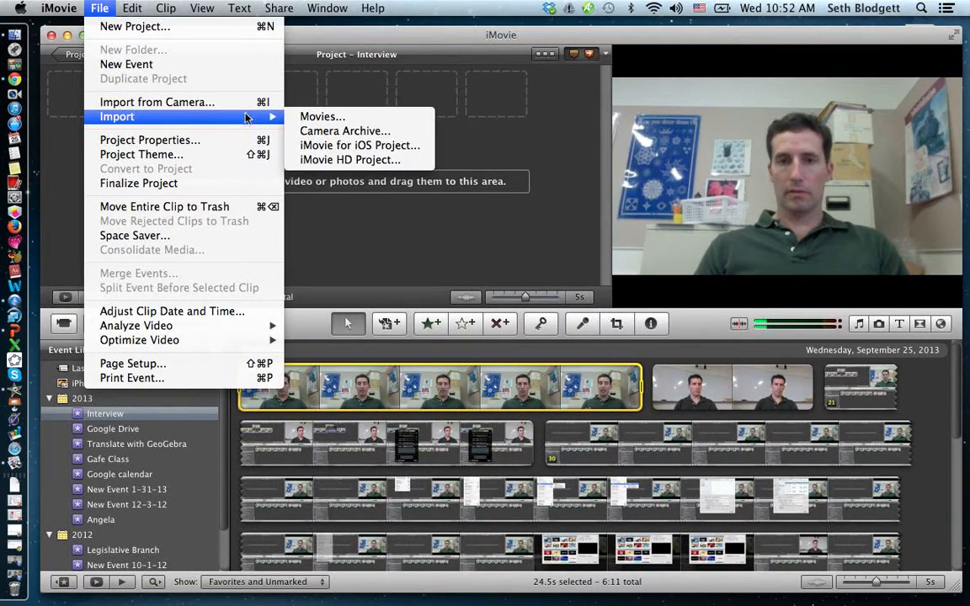
left_click(319, 118)
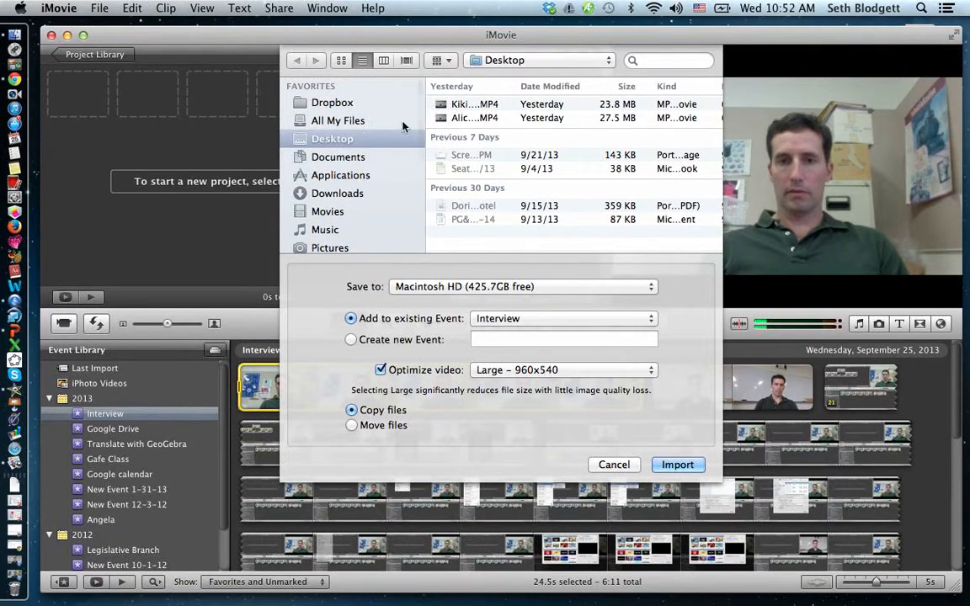
left_click(473, 106)
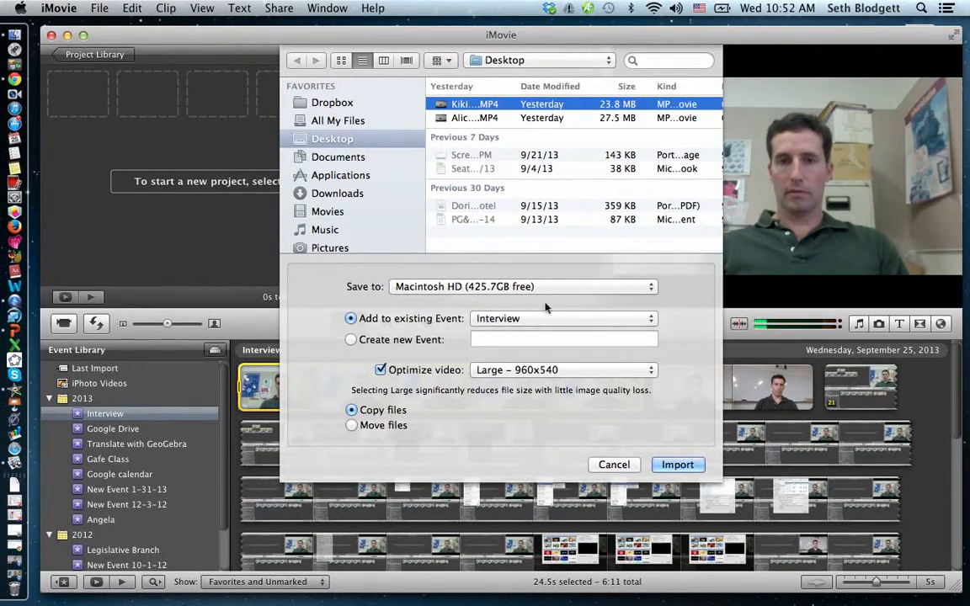
left_click(614, 464)
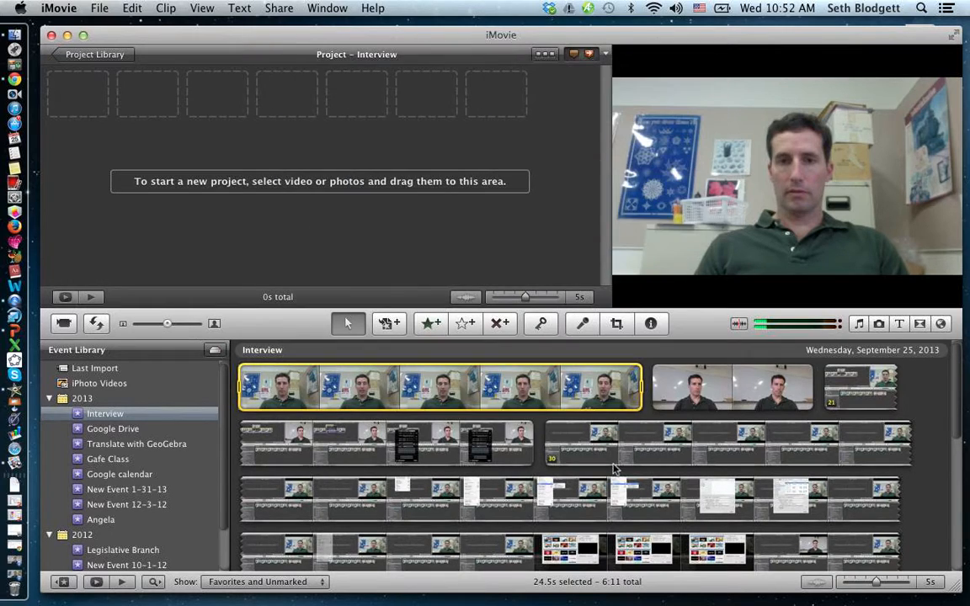
left_click(99, 8)
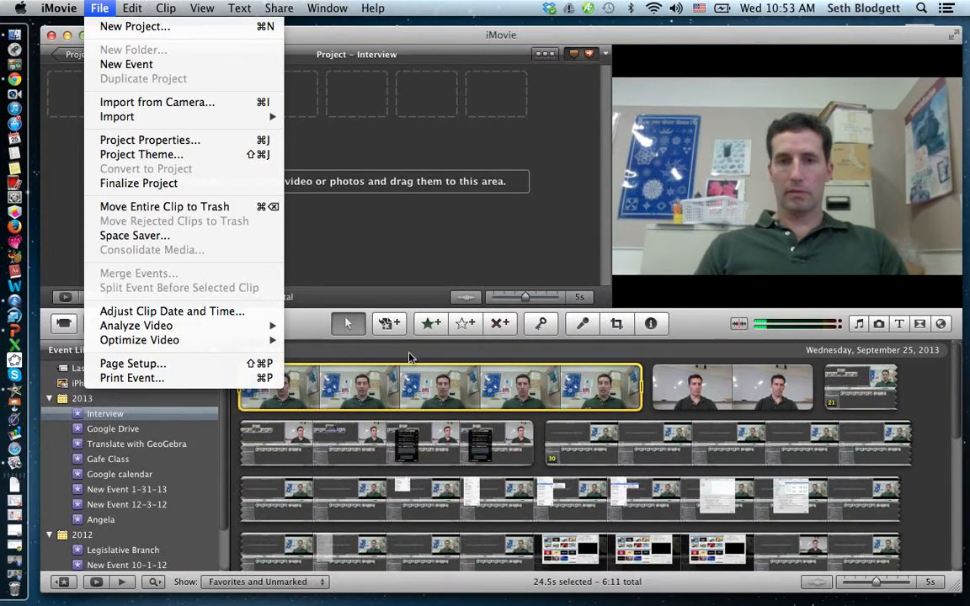
left_click(384, 327)
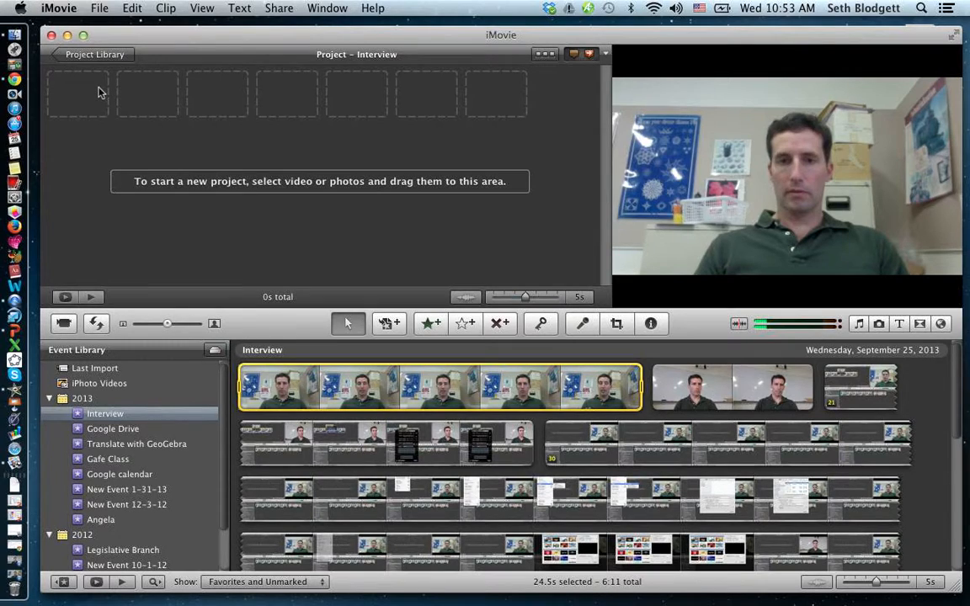
left_click(99, 8)
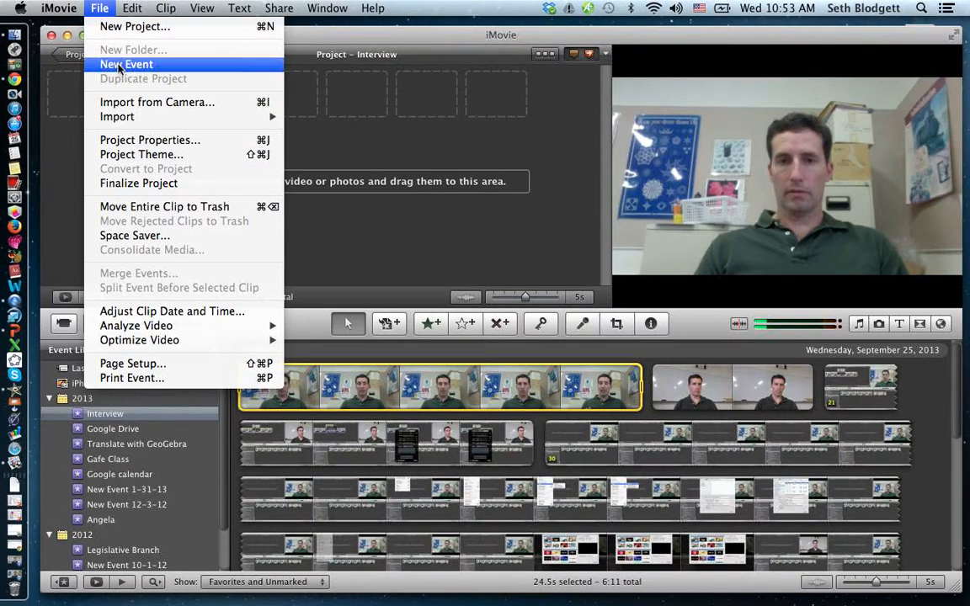
left_click(360, 38)
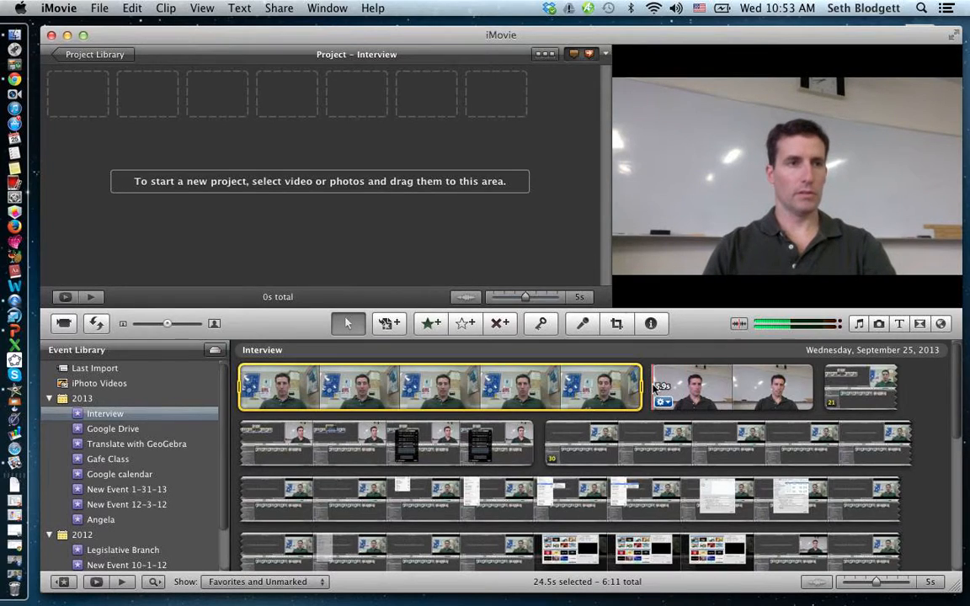
- Select the entire first clip of the Interview event and add it to the empty Interview project
left_click(703, 389)
left_click(703, 389)
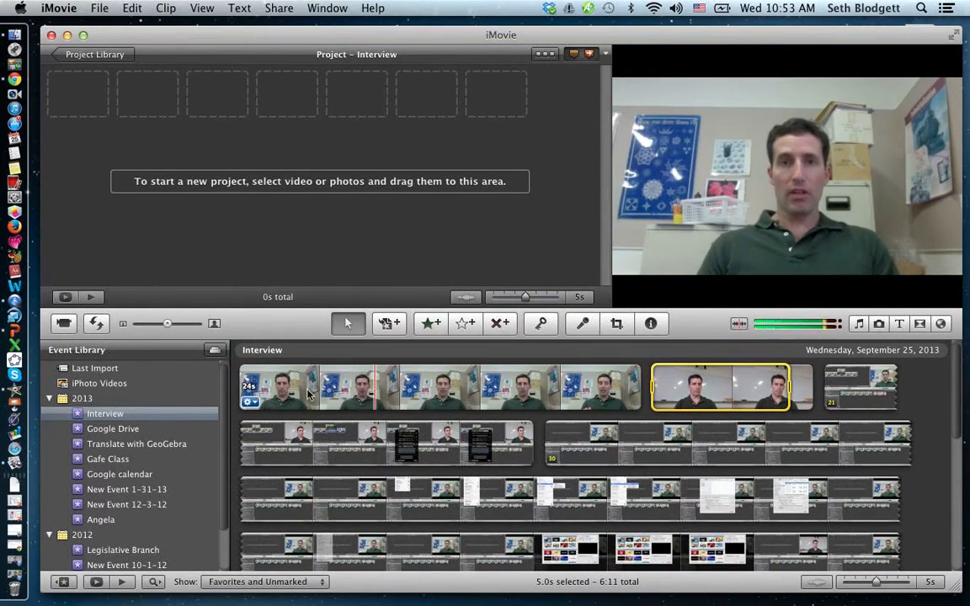
left_click_drag(244, 389, 642, 393)
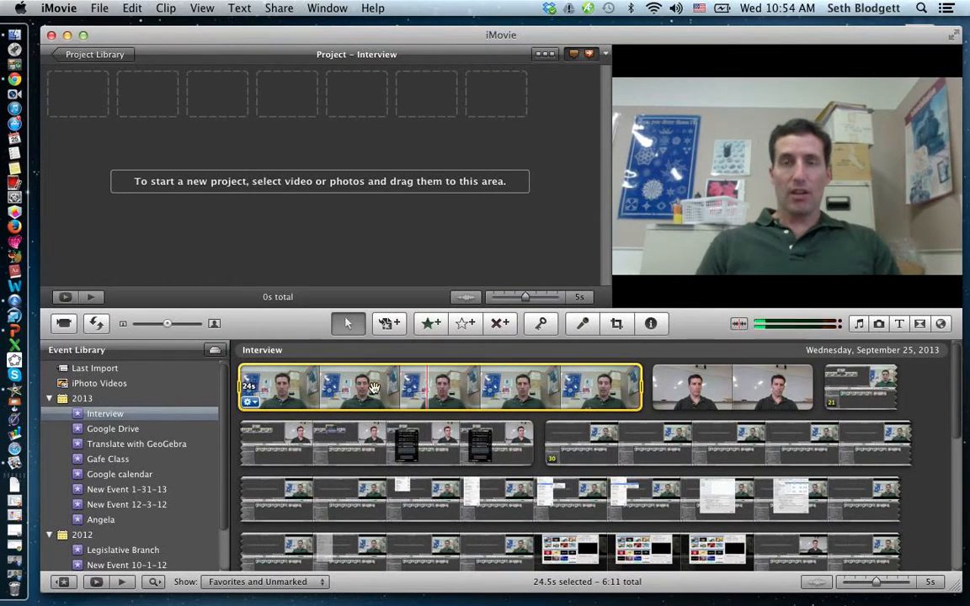
left_click_drag(370, 387, 86, 98)
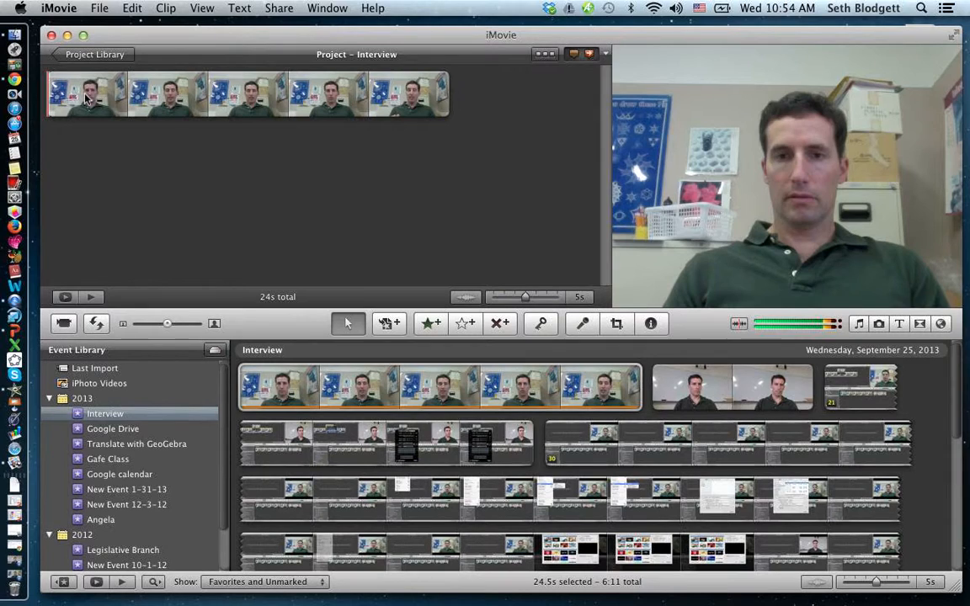
- Try placing the entire second event clip after the first clip in the project, and undo the addition
left_click_drag(653, 392, 812, 388)
left_click_drag(715, 389, 490, 99)
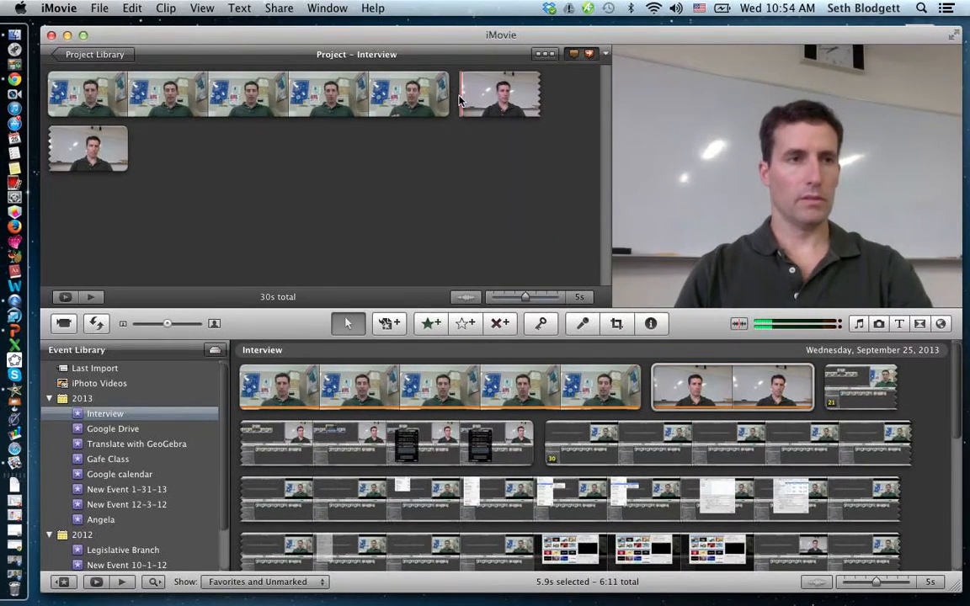
left_click(261, 94)
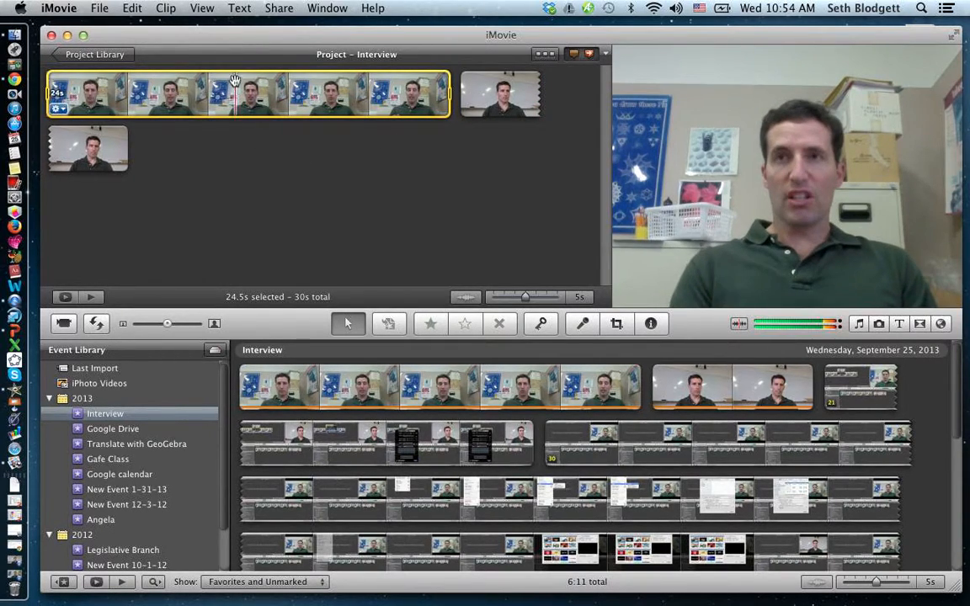
left_click(238, 154)
mouse_move(238, 111)
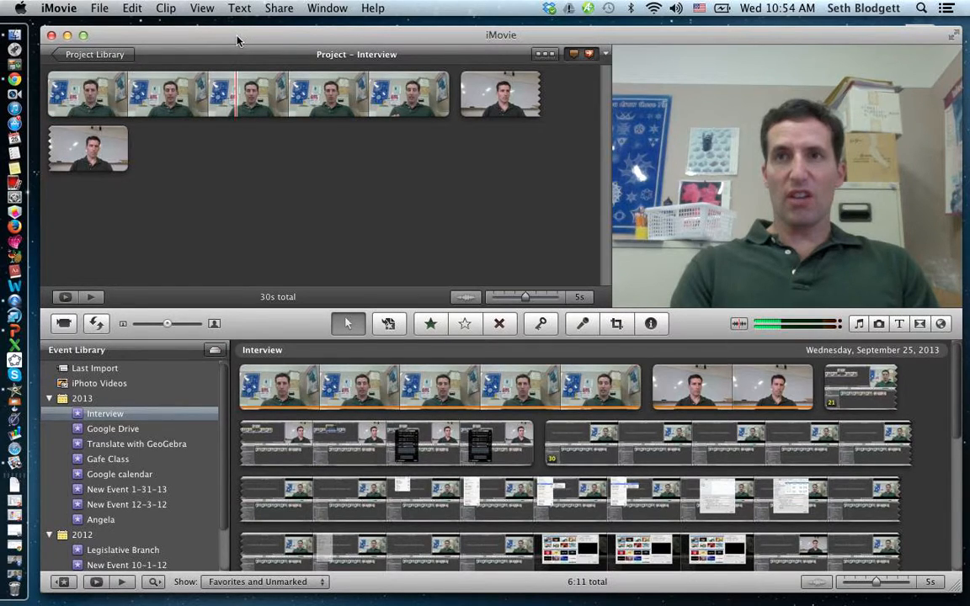
left_click(166, 9)
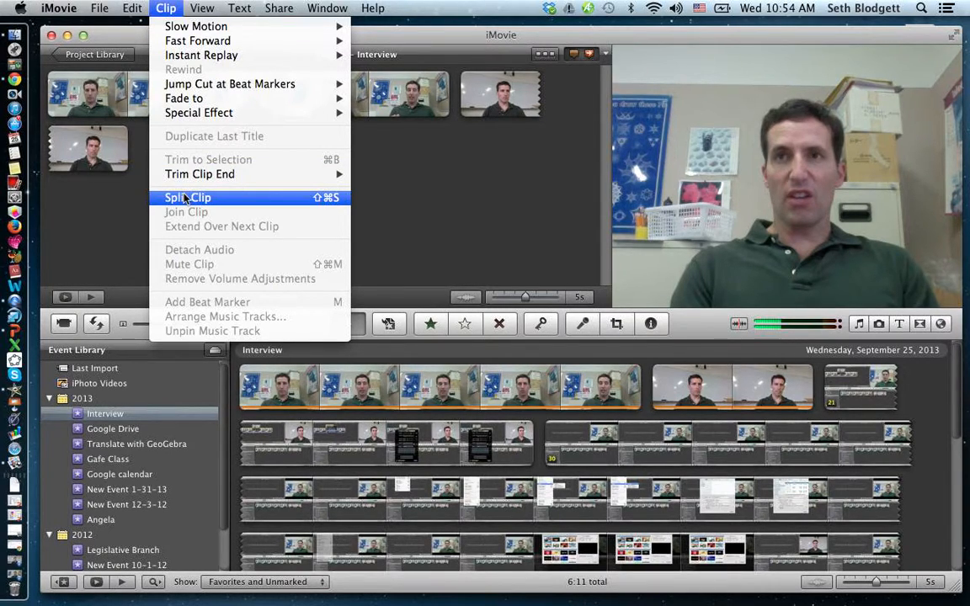
mouse_move(329, 40)
left_click(437, 32)
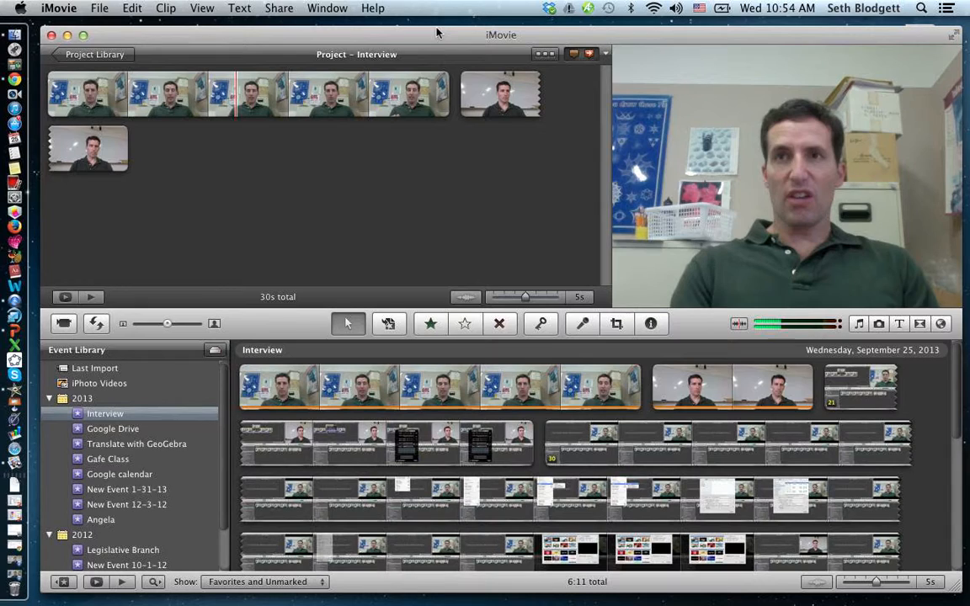
left_click(490, 88)
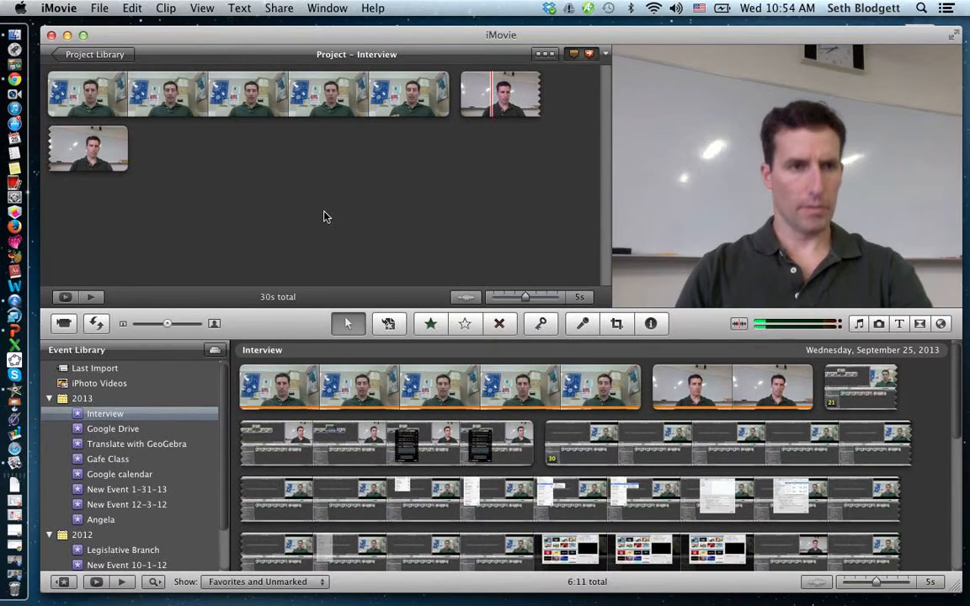
key("super+z")
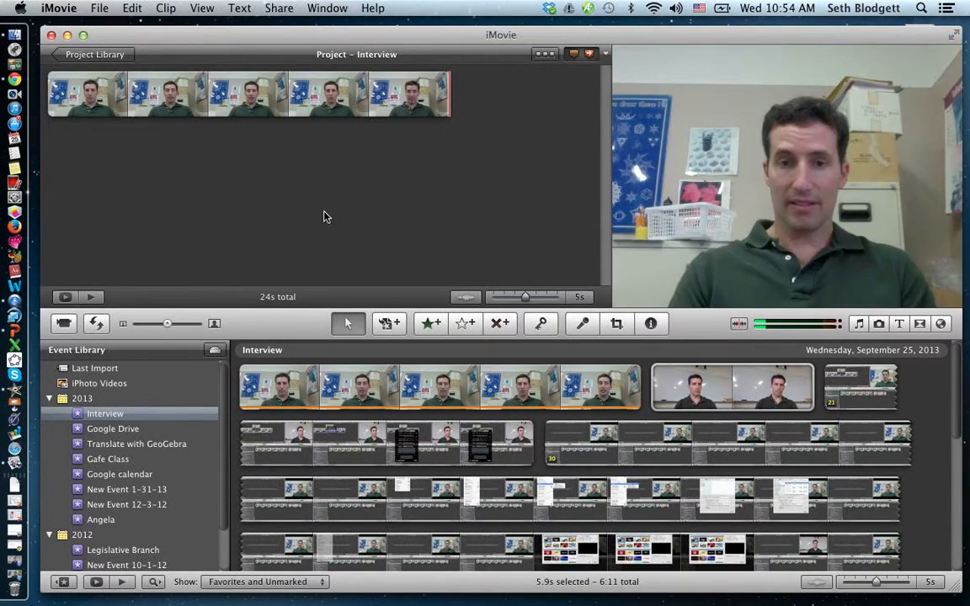
left_click(288, 94)
left_click(648, 390)
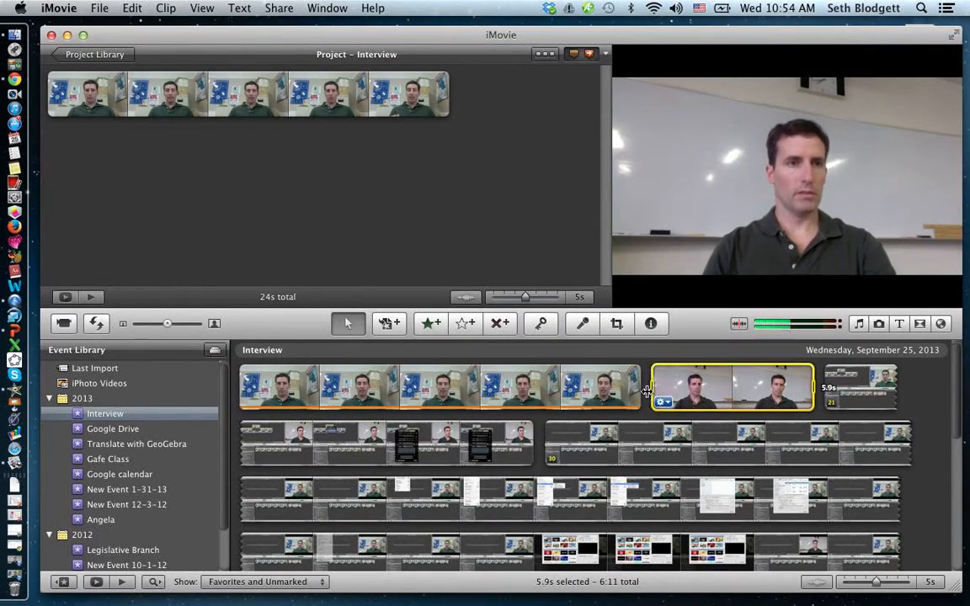
left_click_drag(657, 387, 199, 101)
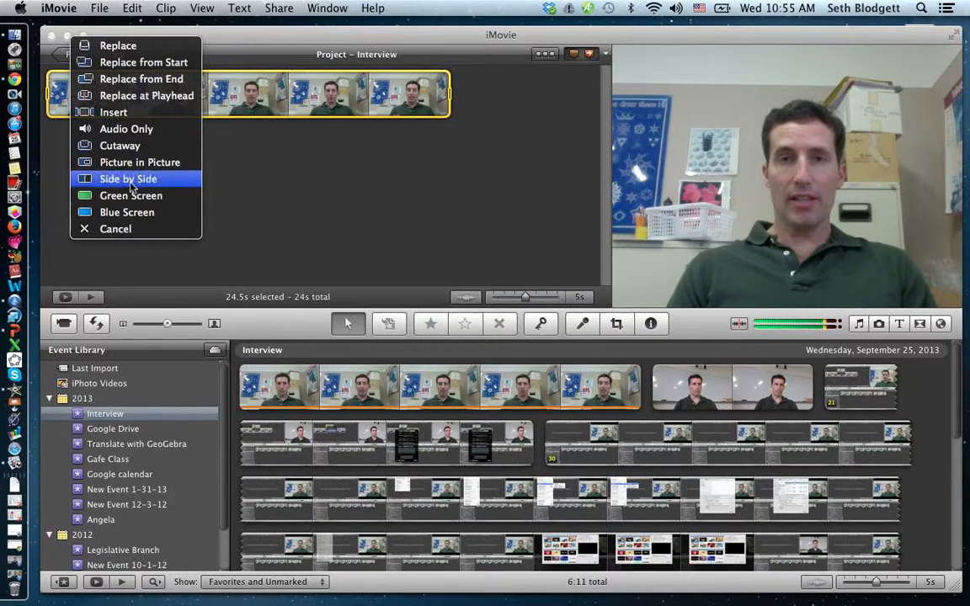
left_click(124, 231)
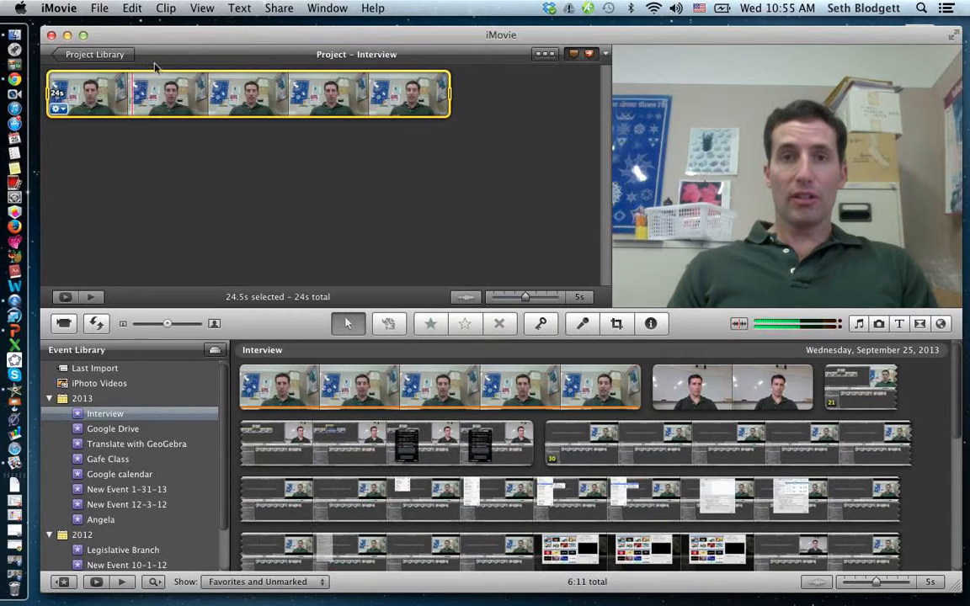
- Detach the audio from the project clip and overlay the second event clip on its middle as a Cutaway
left_click(168, 9)
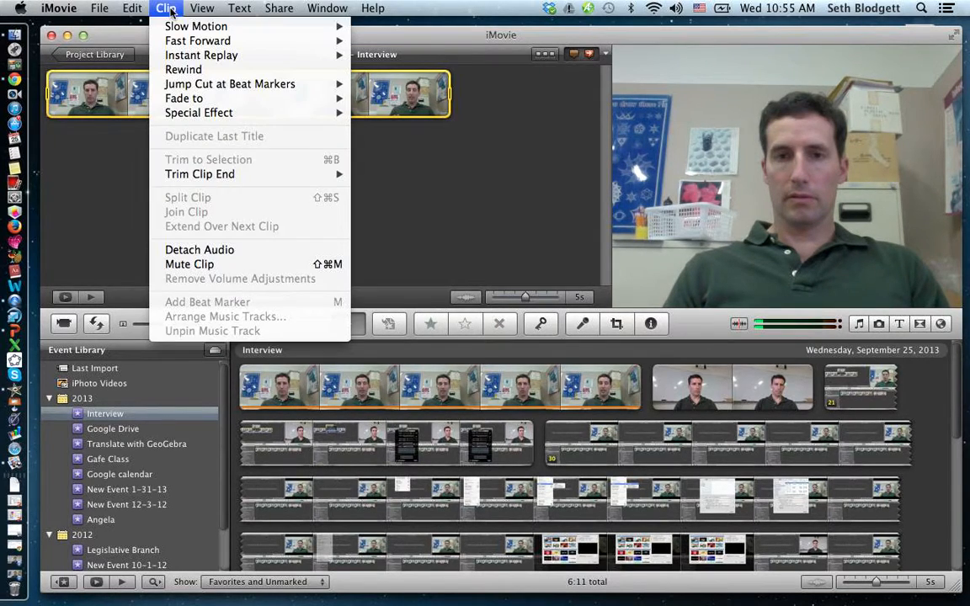
left_click(195, 251)
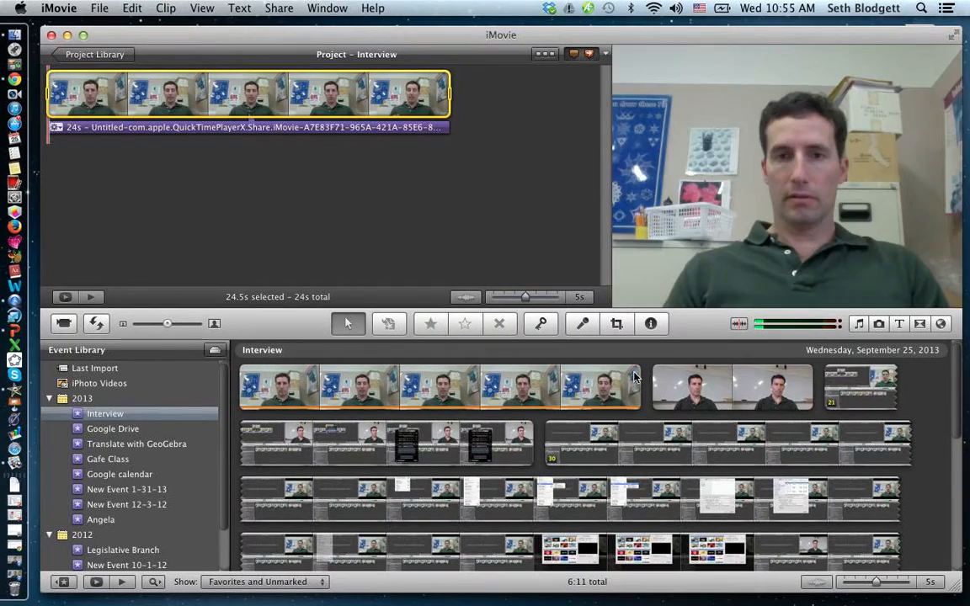
left_click_drag(655, 389, 203, 98)
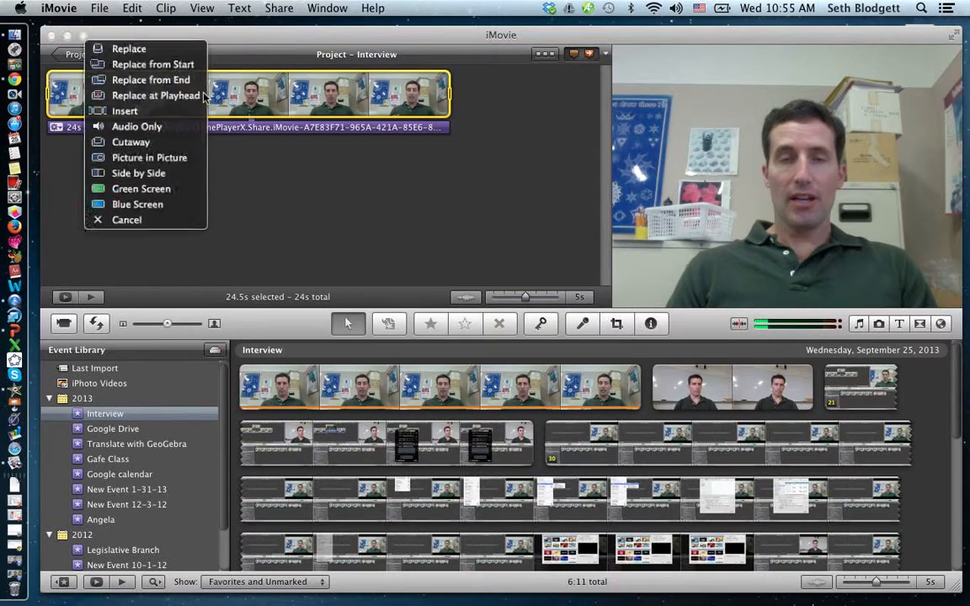
left_click(140, 143)
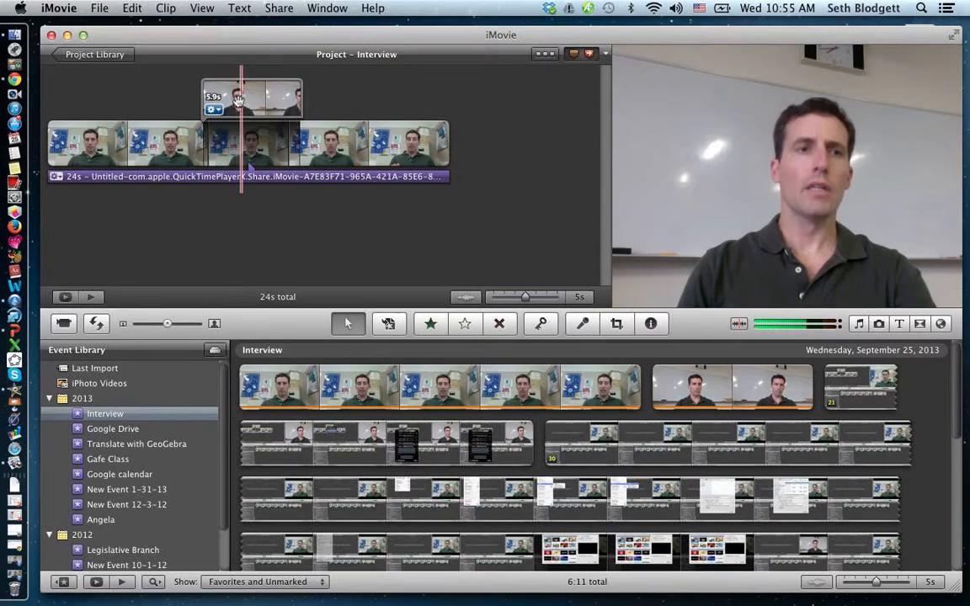
- Turn the cutaway clip's volume all the way down in its audio adjustments
left_click(215, 111)
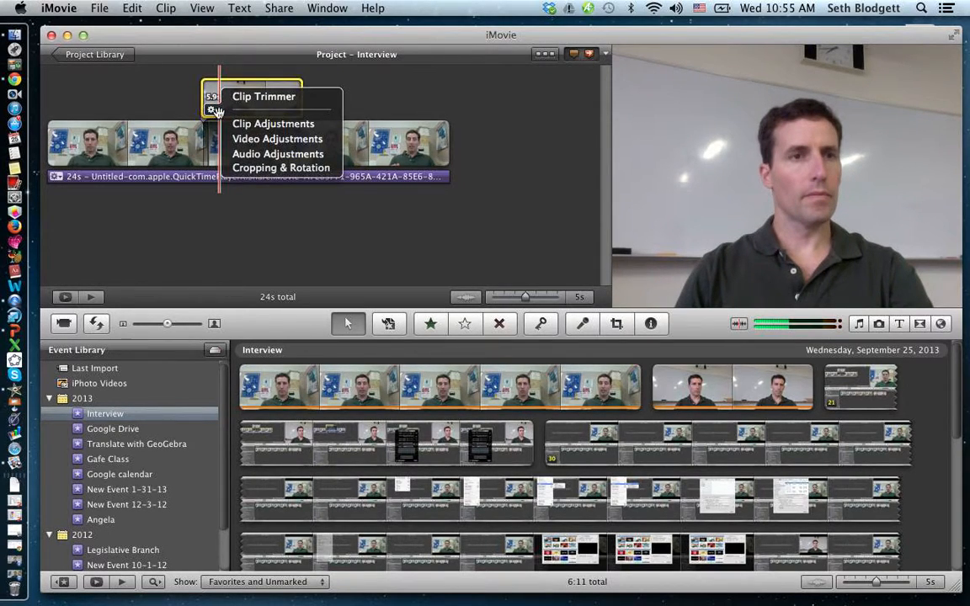
left_click(249, 154)
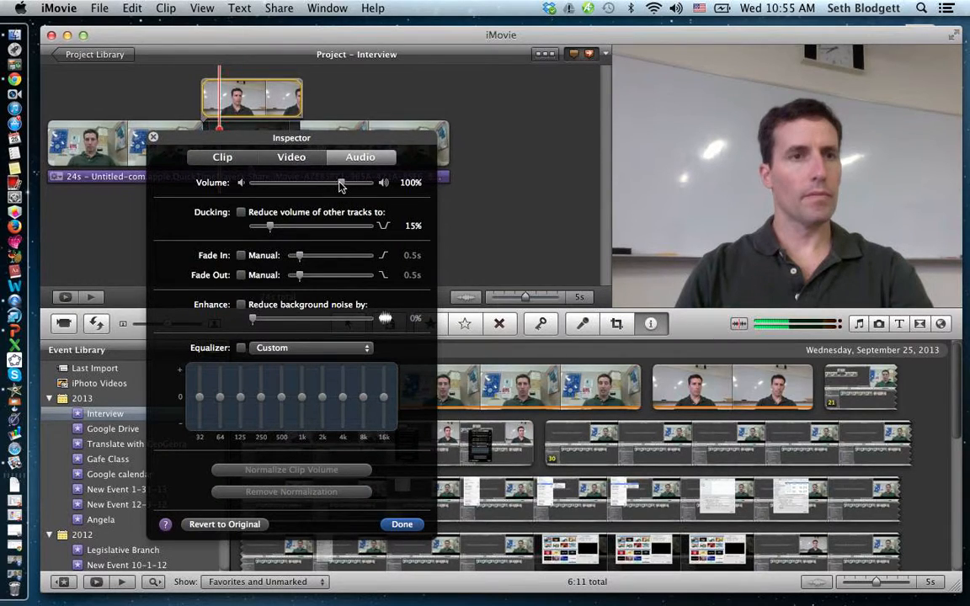
left_click_drag(343, 185, 251, 185)
left_click(399, 524)
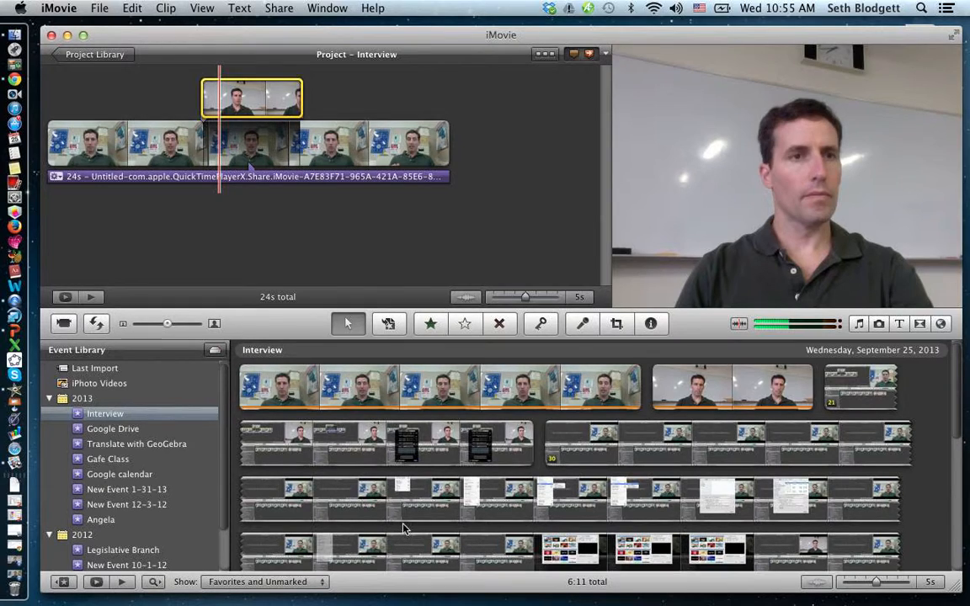
- Play the project from its beginning to review the interview with the cutaway
left_click(52, 160)
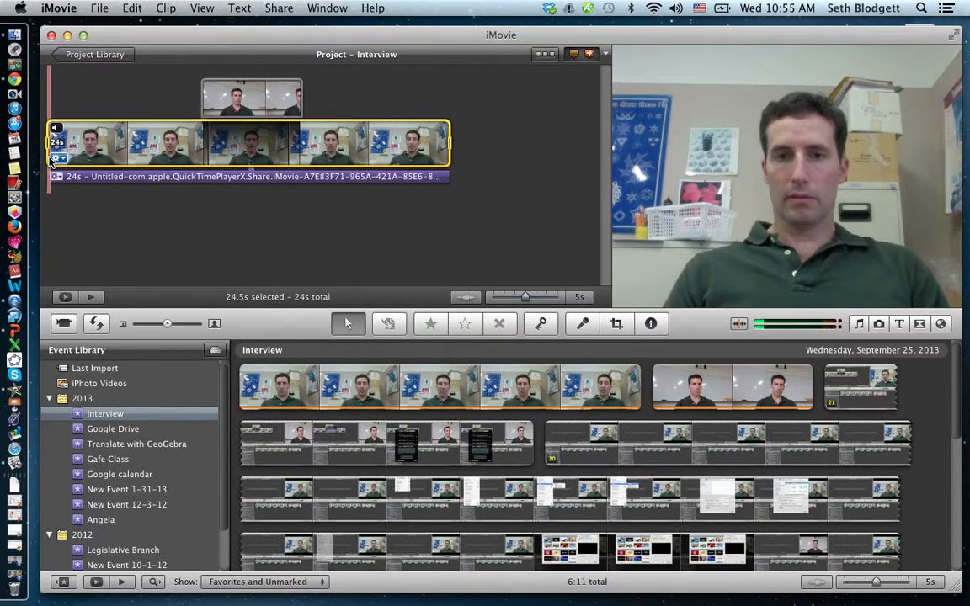
key("space")
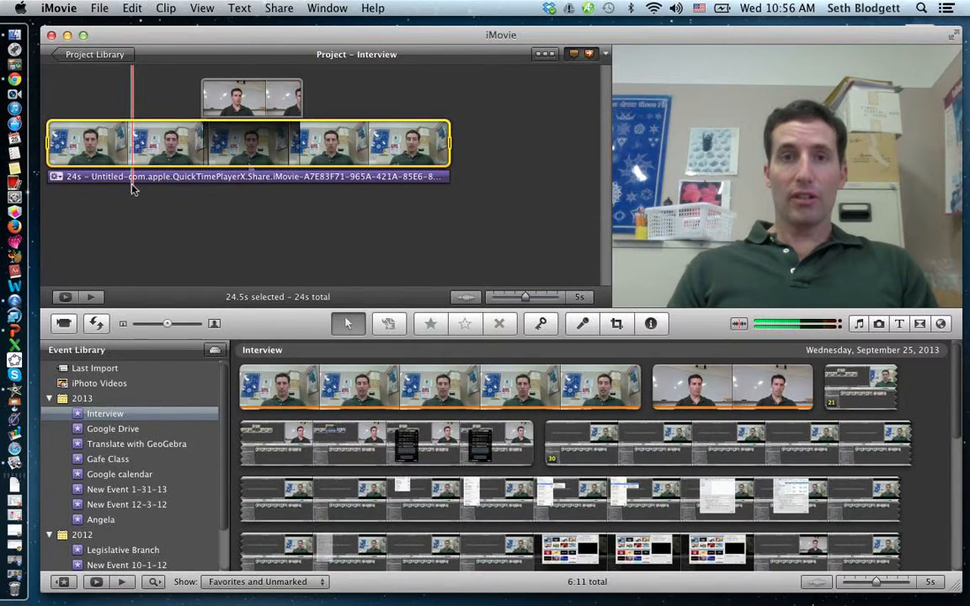
- Start publishing the project to YouTube and turn off the option that makes the movie personal
left_click(283, 9)
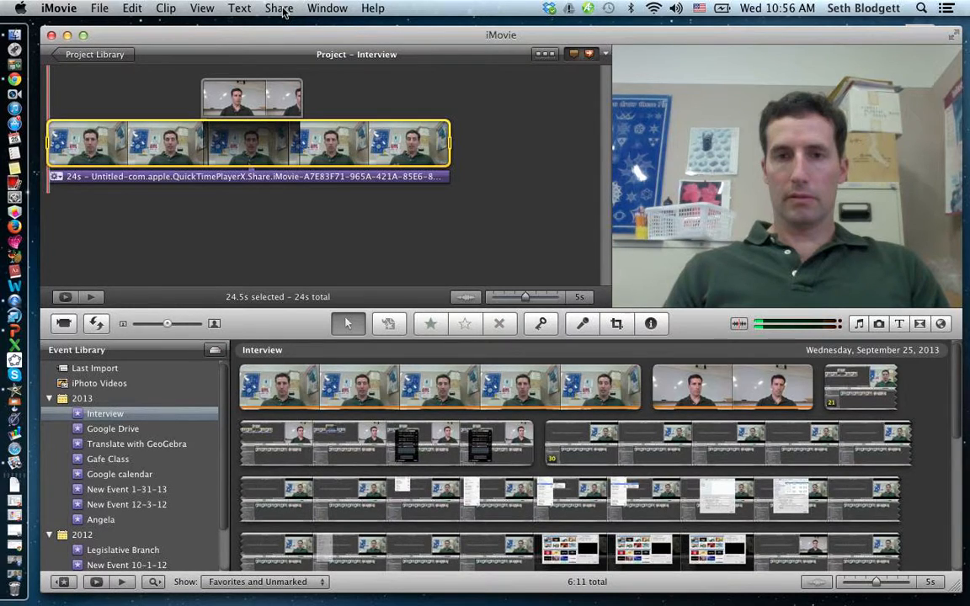
left_click(283, 9)
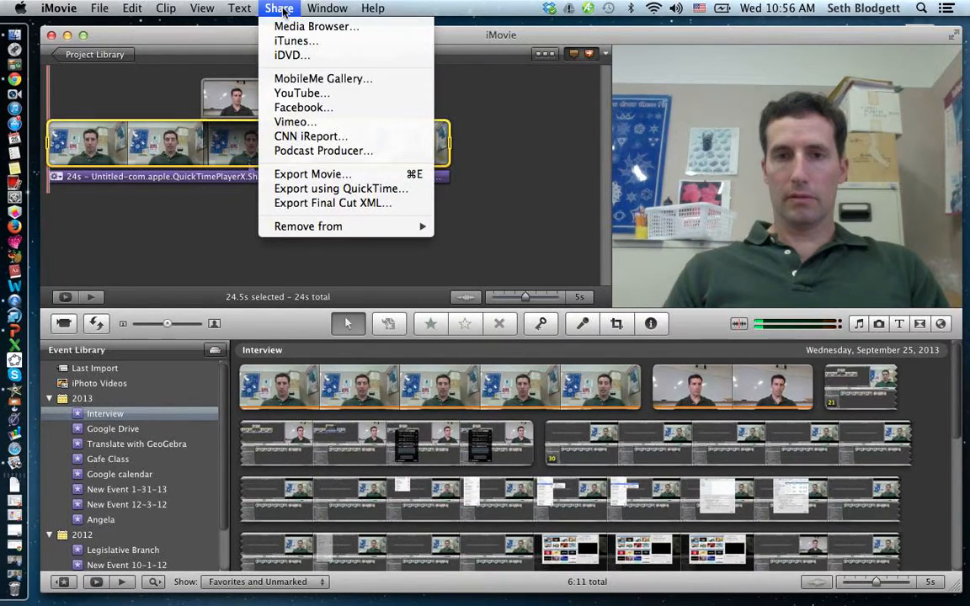
left_click(279, 92)
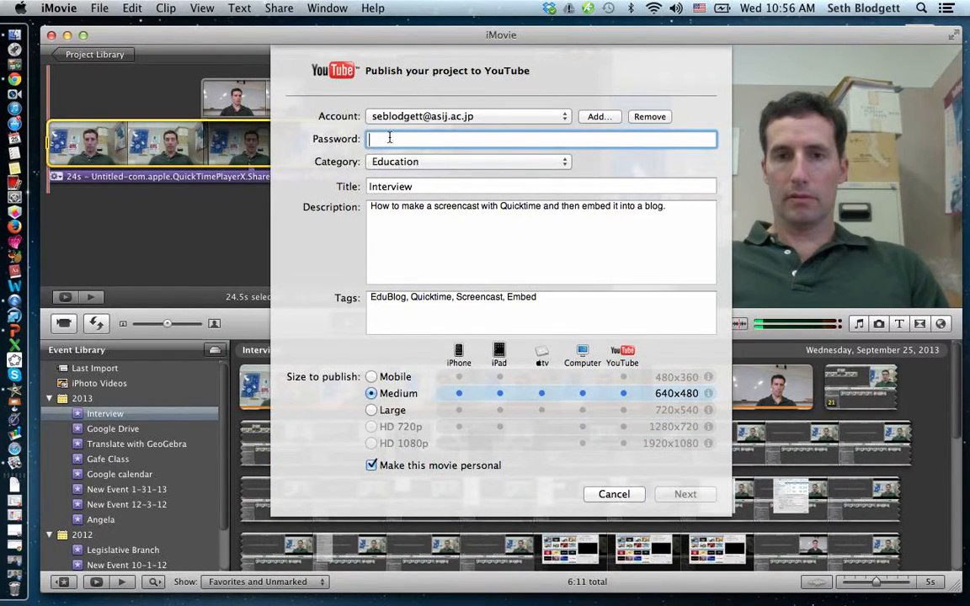
left_click(372, 466)
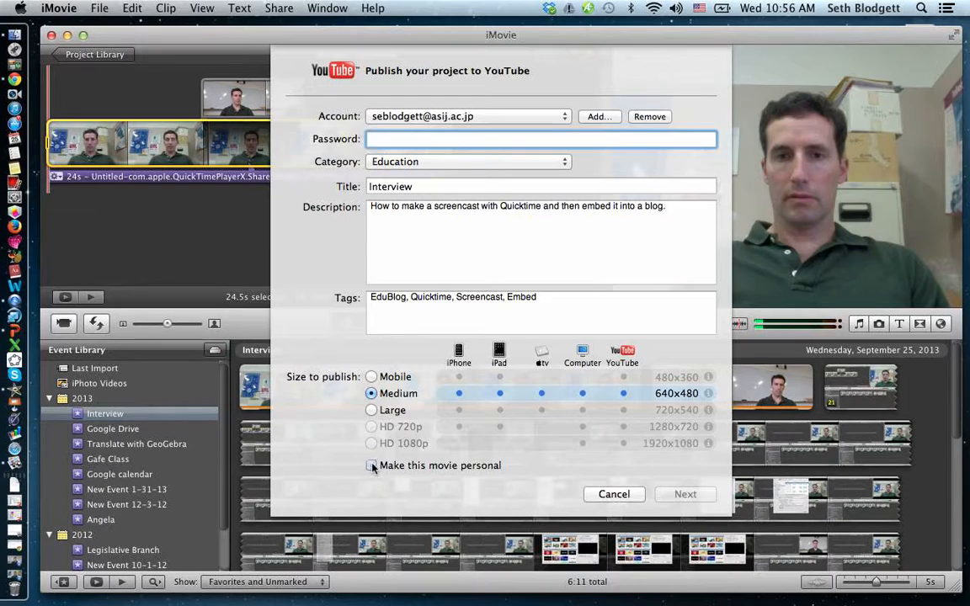